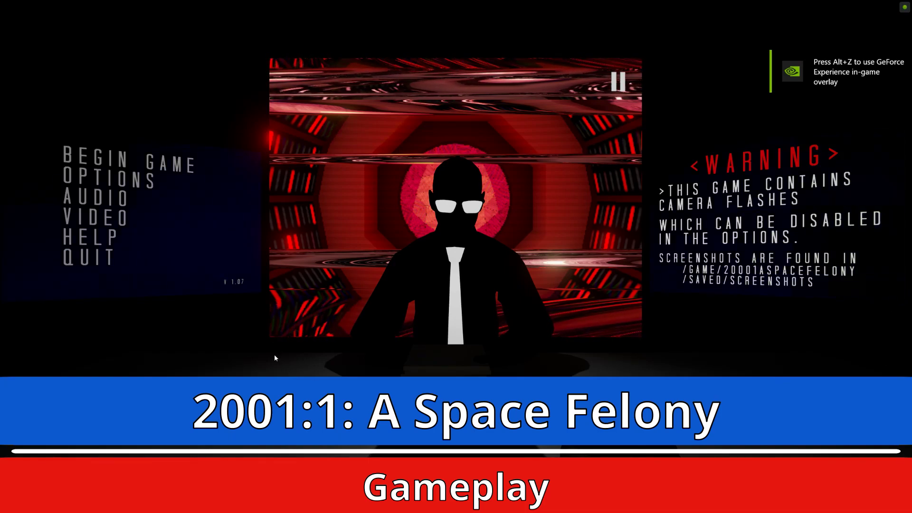
# - Open the game settings and close them twice, returning to the title menu
pyautogui.click(121, 181)
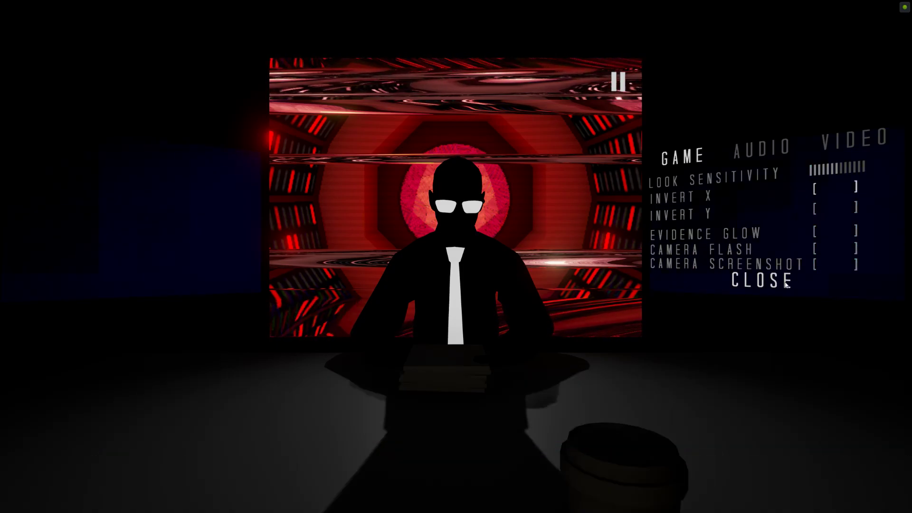
pyautogui.click(787, 284)
pyautogui.click(141, 180)
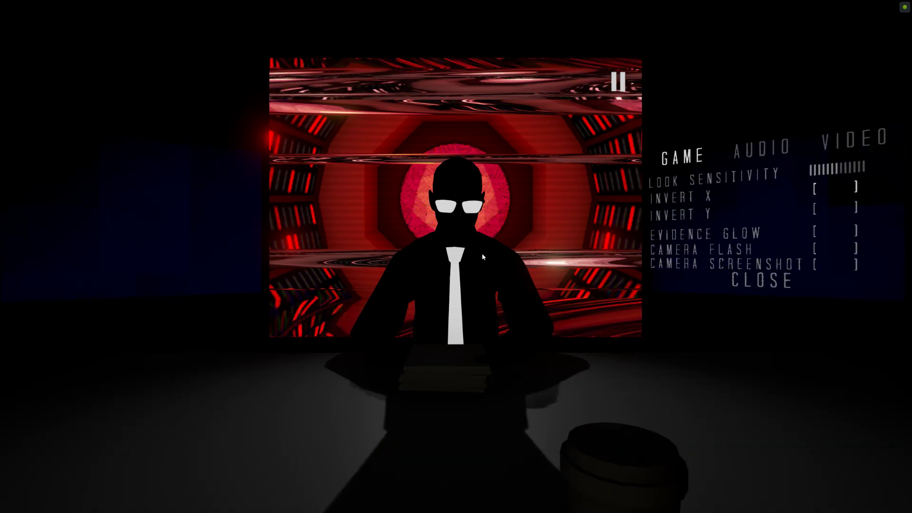
pyautogui.press('Escape')
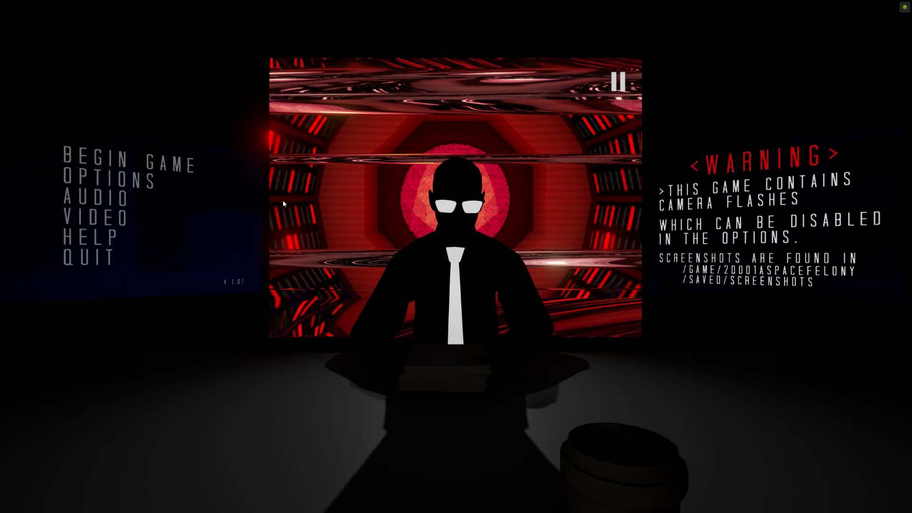
# - Review the audio and video quality settings, then close back to the title menu
pyautogui.click(140, 193)
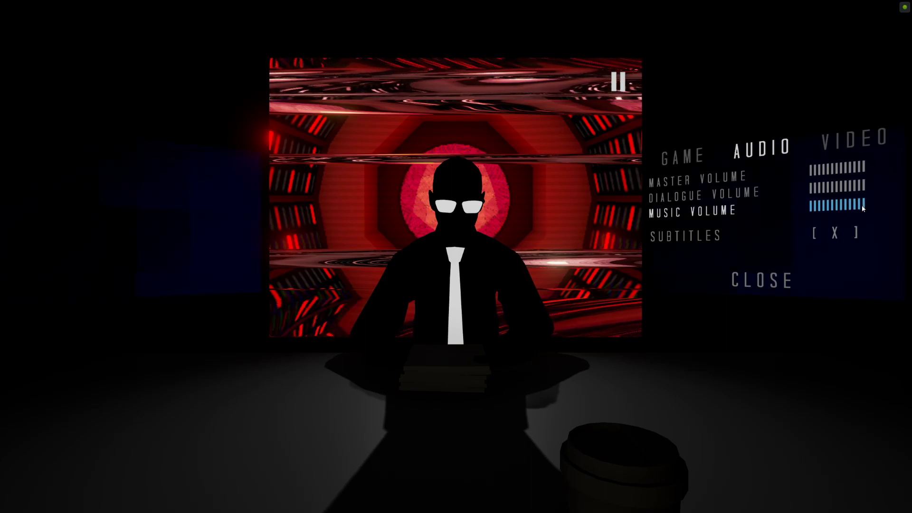
pyautogui.click(857, 140)
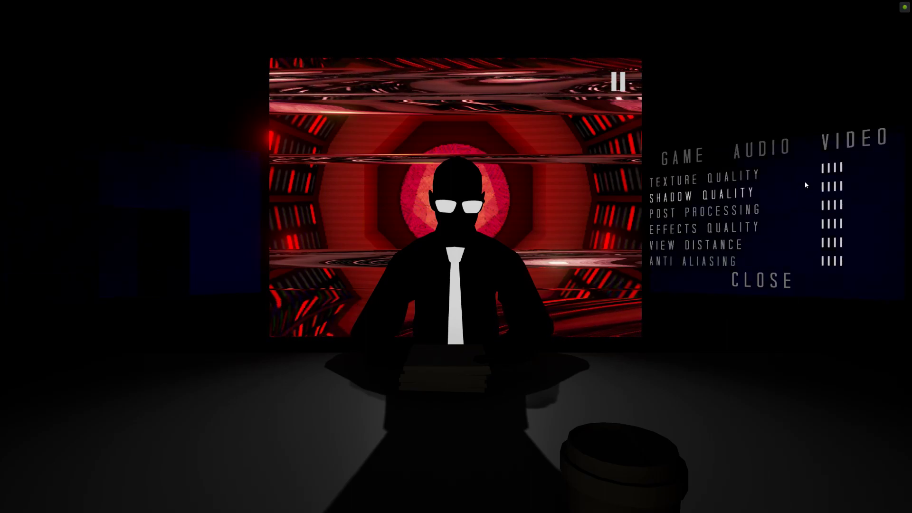
pyautogui.click(790, 282)
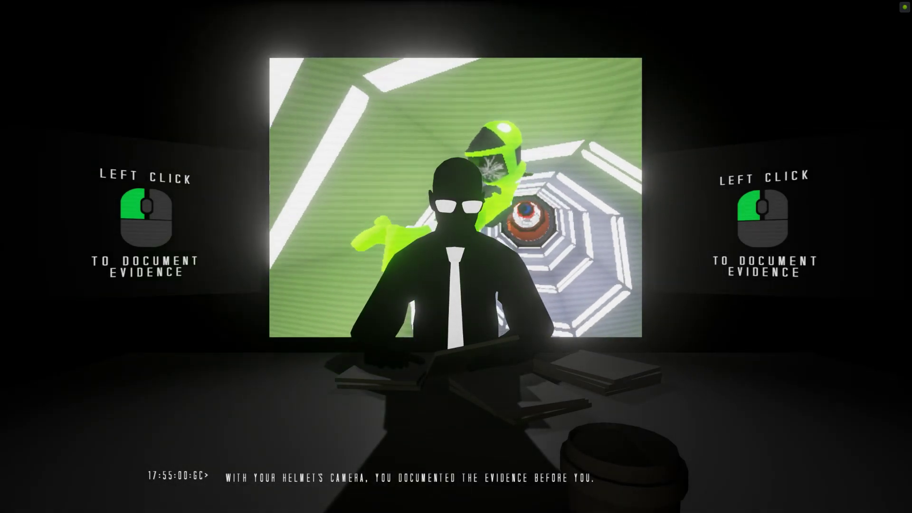
# - Photograph the green EVA suit with its damaged helmet using the helmet camera
pyautogui.click(457, 257)
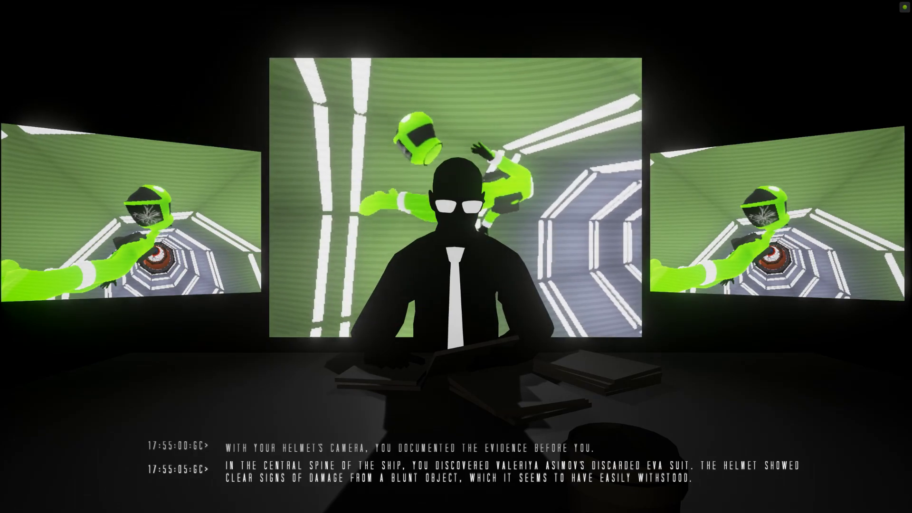